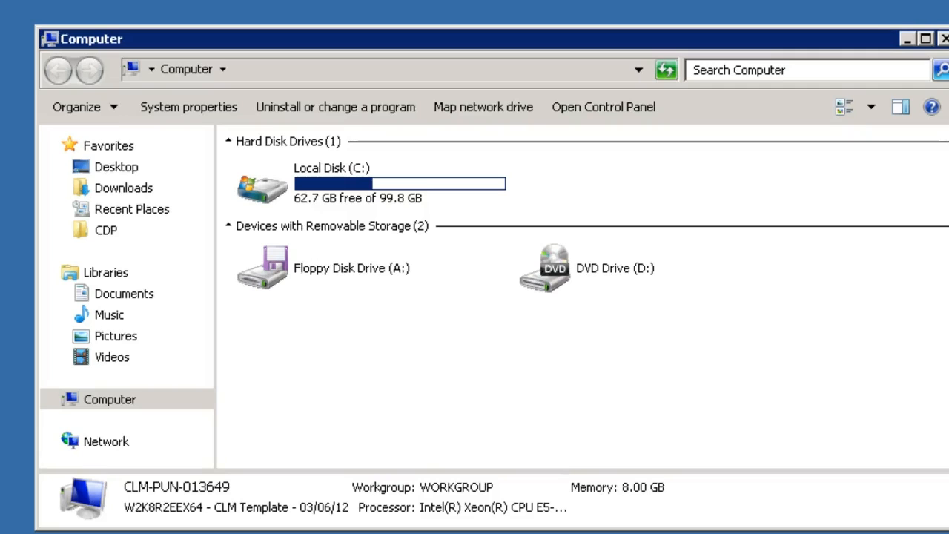
- Open the CDP folder and navigate into tomcat\webapps\baocdp\WEB-INF\classes
click(111, 232)
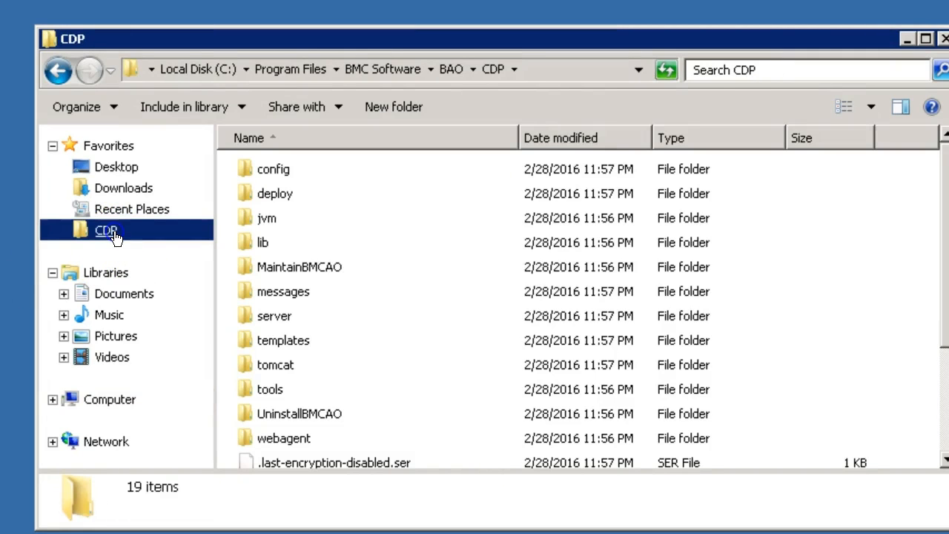
double_click(286, 366)
click(287, 316)
double_click(288, 316)
click(289, 171)
double_click(289, 170)
click(297, 293)
double_click(297, 293)
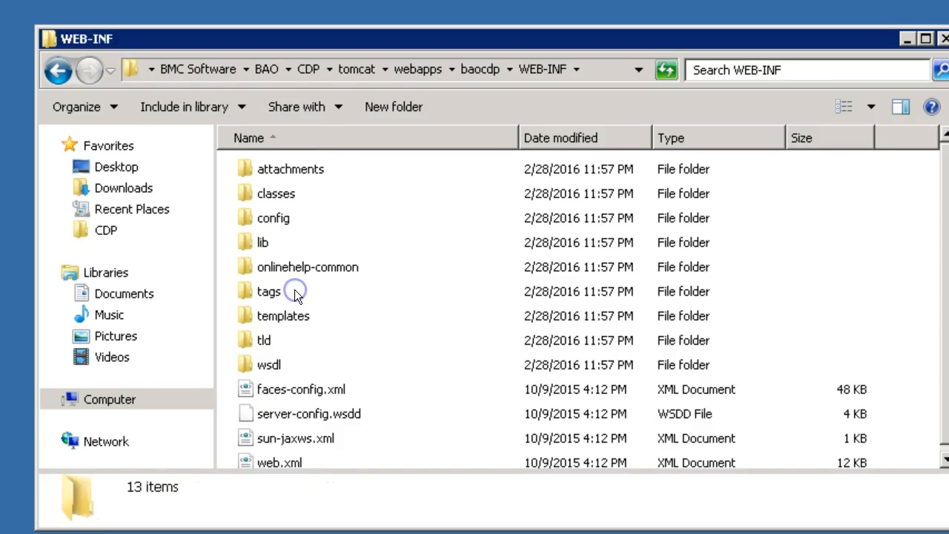
double_click(293, 193)
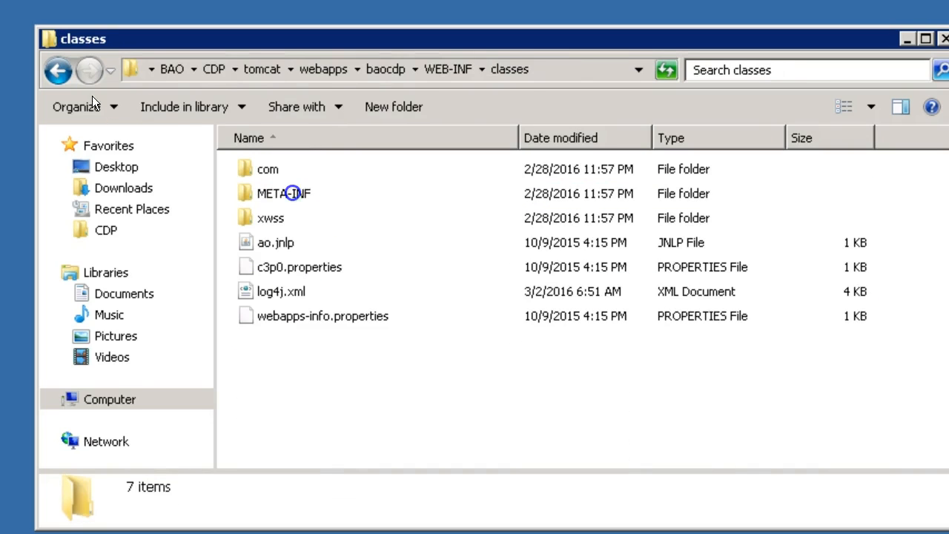
- Open log4j.xml for editing in Notepad++
click(277, 293)
right_click(277, 292)
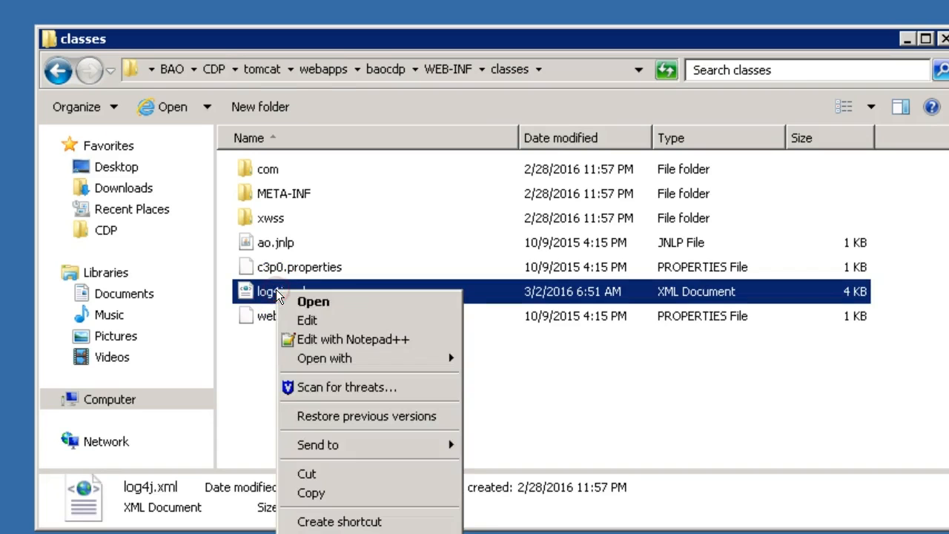
click(344, 338)
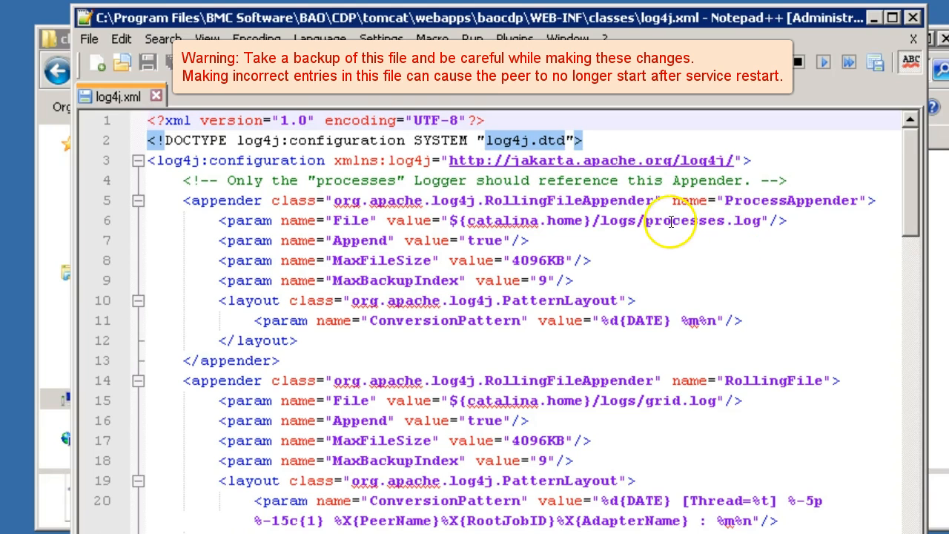
- Examine the log file paths of the ProcessAppender and RollingFile appenders
click(712, 224)
drag(712, 224, 755, 221)
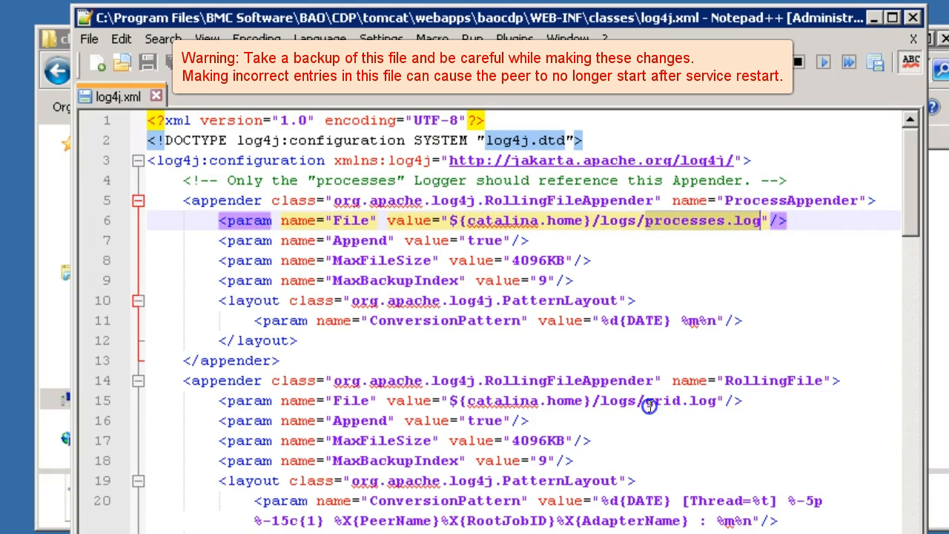
drag(645, 402, 709, 403)
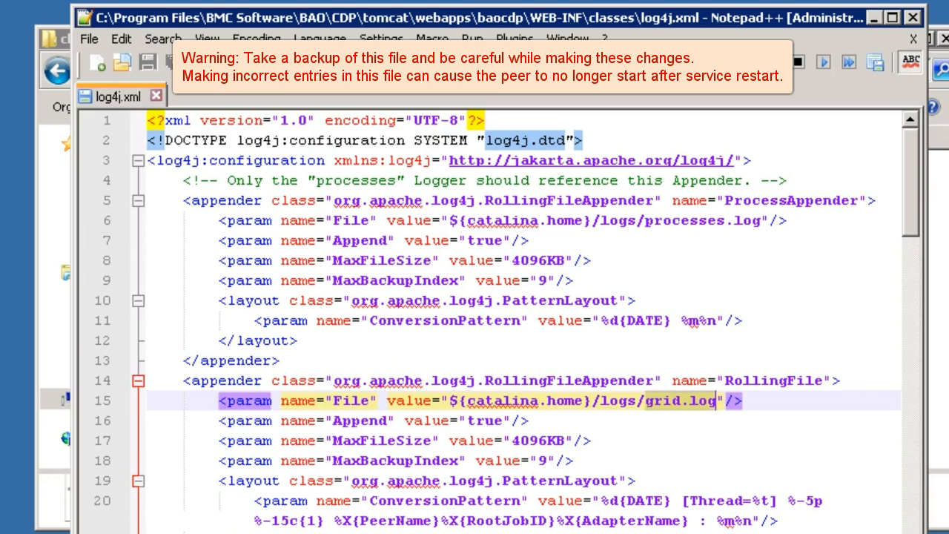
- Copy the whole RollingFile appender block and paste a duplicate on a new line below it
click(232, 501)
drag(232, 501, 184, 384)
key(ctrl+c)
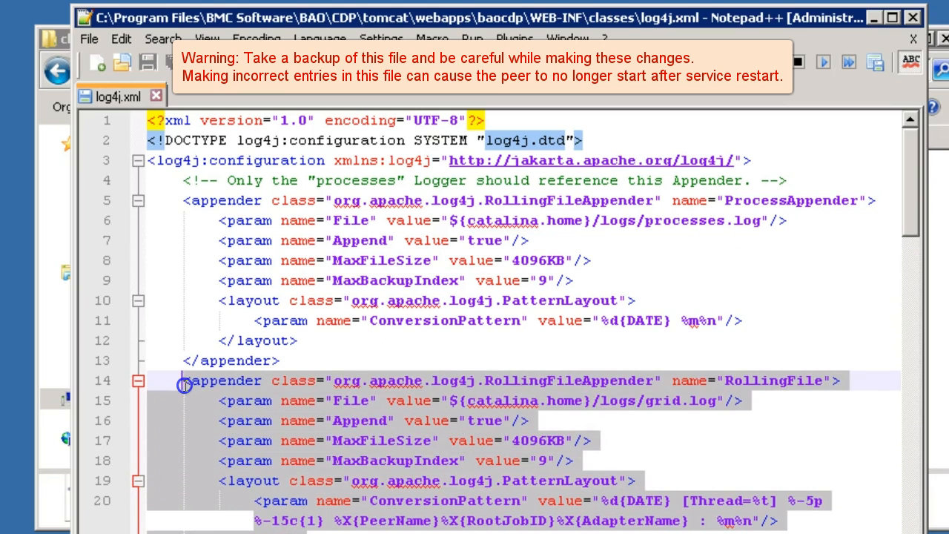
drag(911, 183, 911, 218)
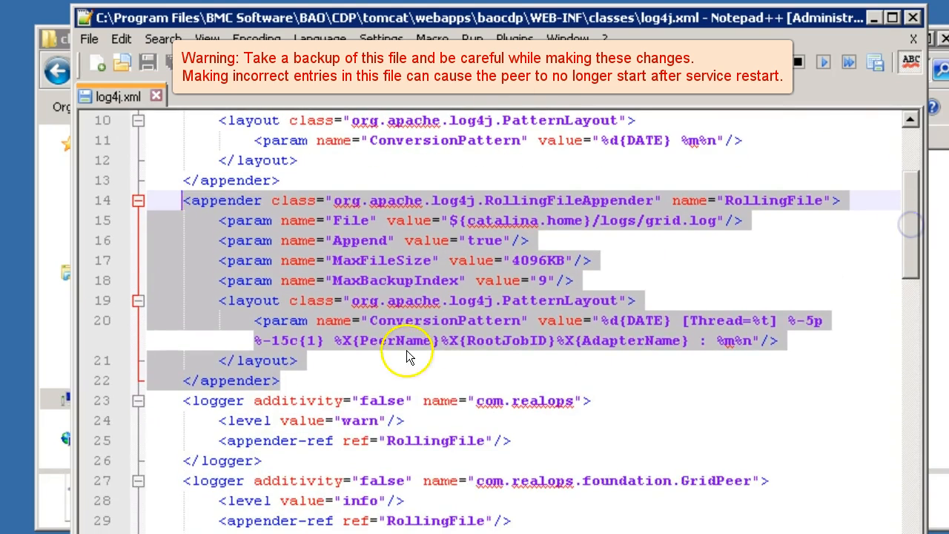
click(337, 385)
key(Return)
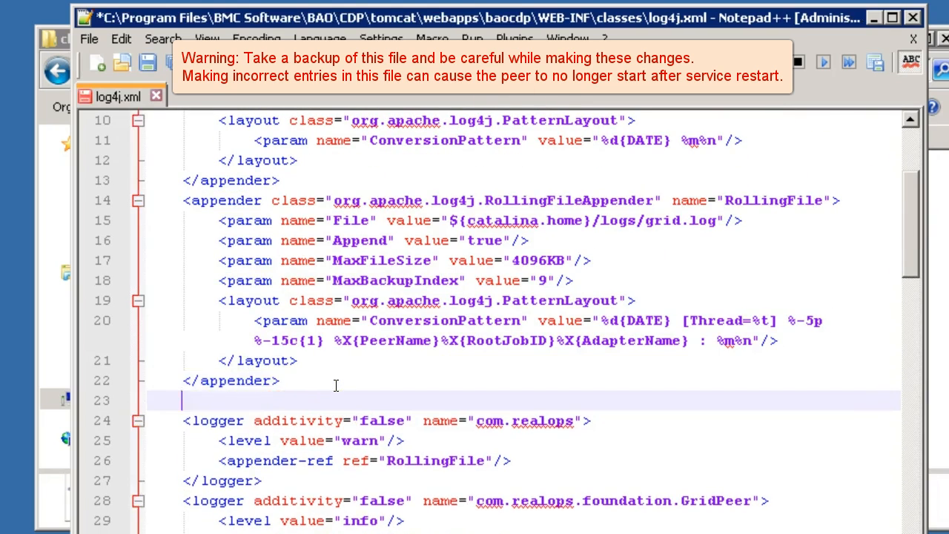
key(ctrl+v)
scroll(336, 386, down, 1)
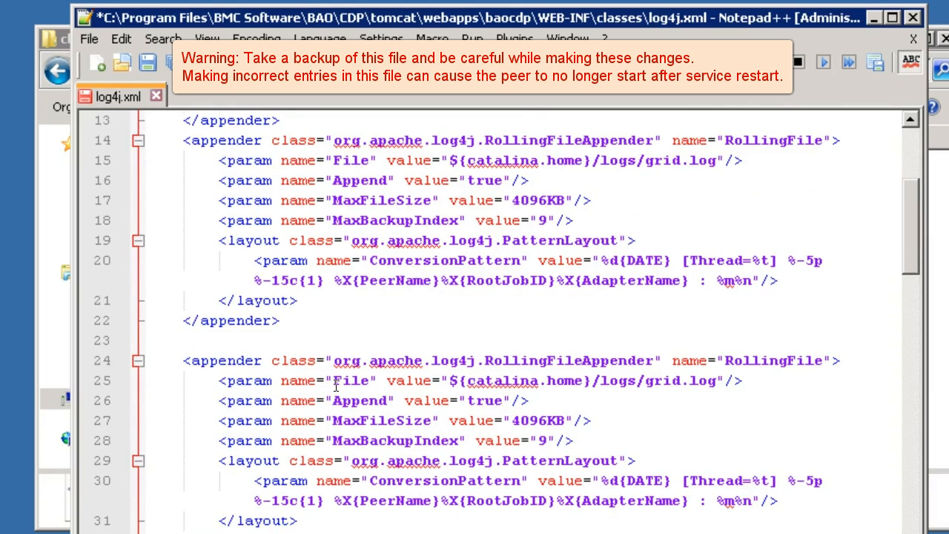
- Rename the duplicated appender to HealthRollingFile
click(727, 361)
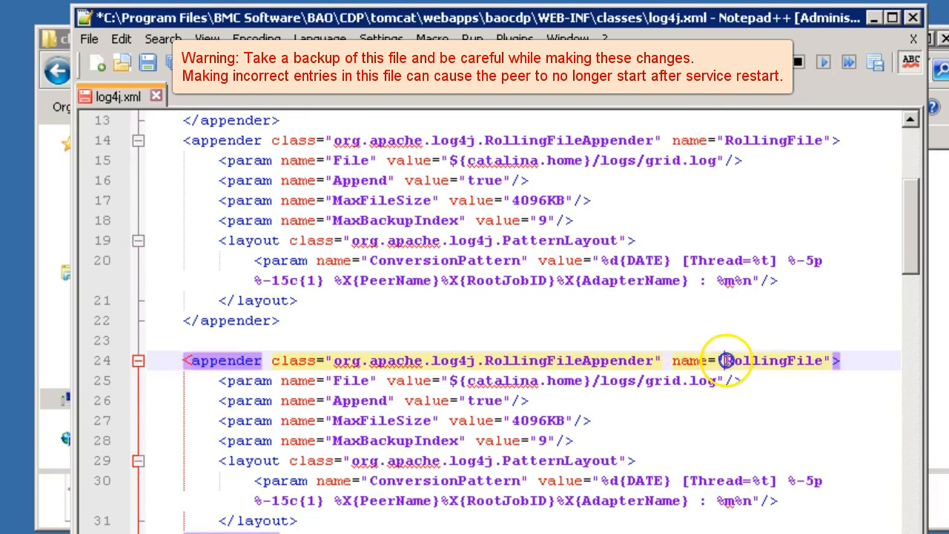
text(Health)
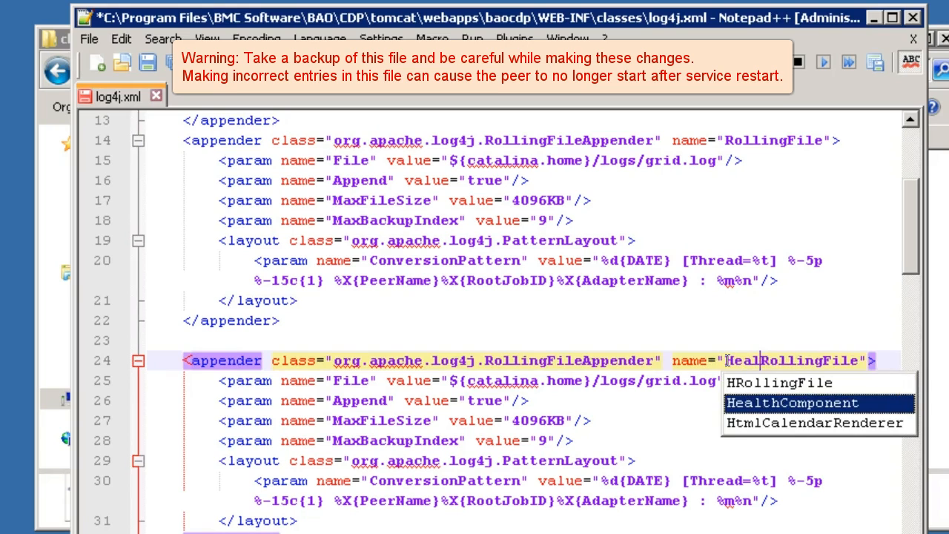
click(727, 361)
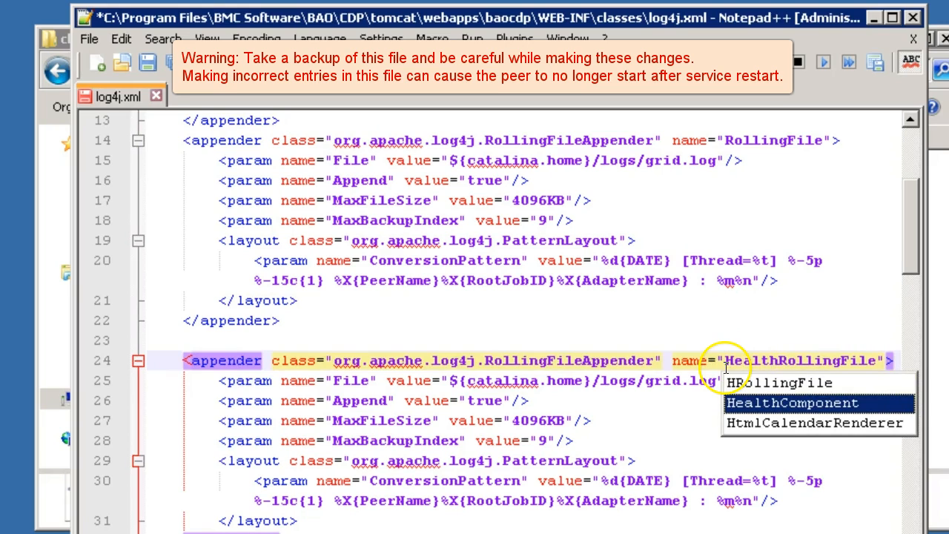
- Change the duplicated appender's File value to ${catalina.home}/logs/health.log
click(677, 382)
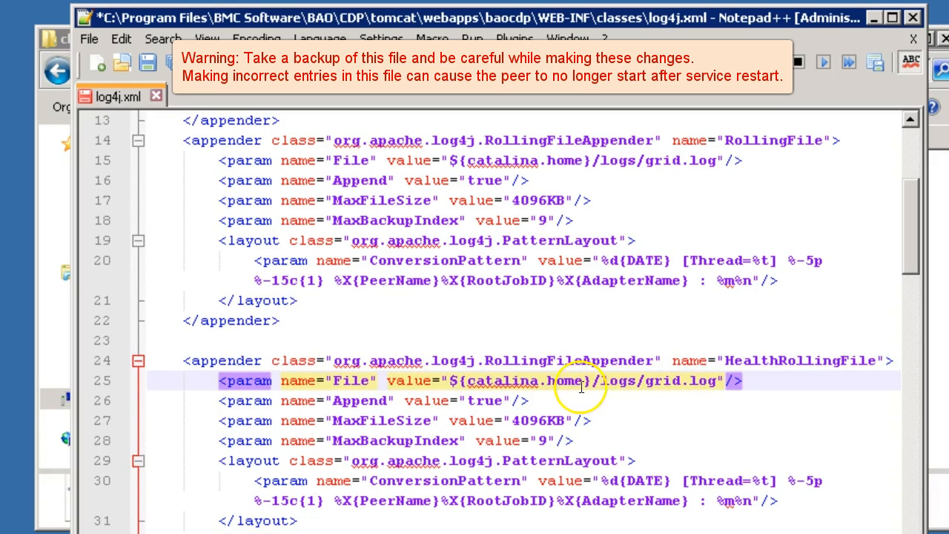
key(BackSpace)
key(BackSpace)
key(BackSpace)
key(BackSpace)
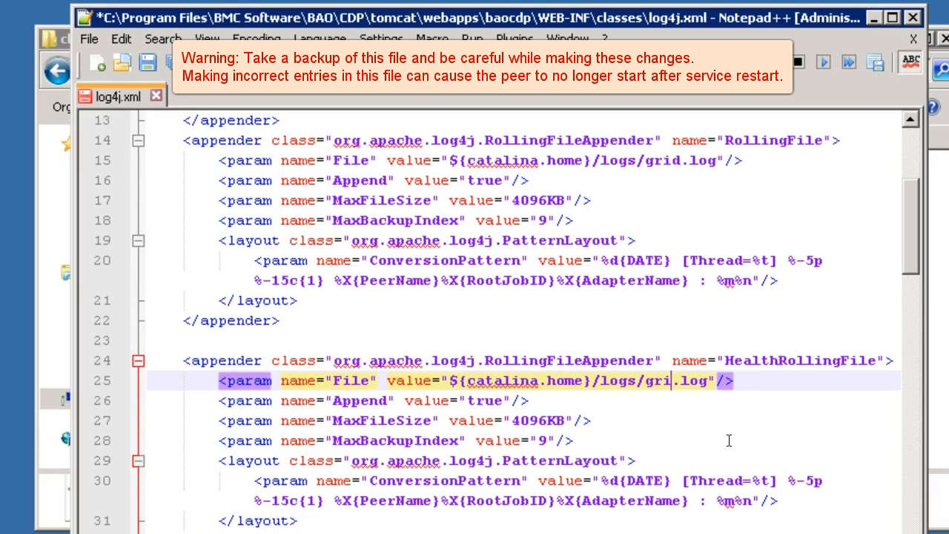
text(health)
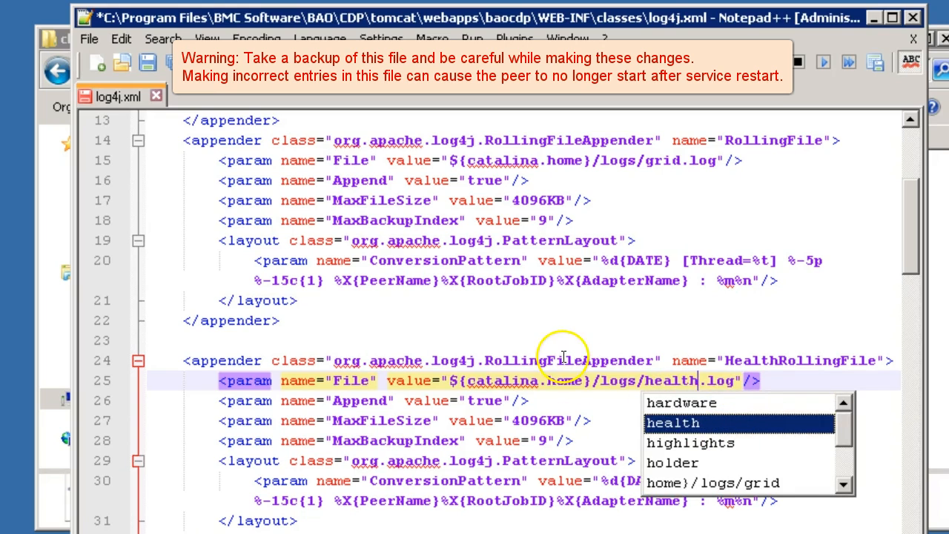
click(559, 404)
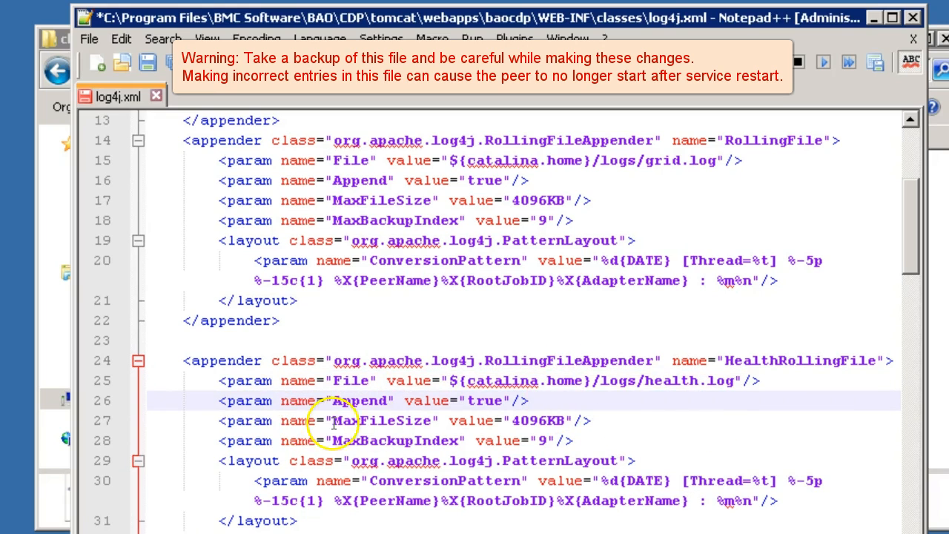
- Replace the duplicated appender's ConversionPattern value with %d{DATE} %-5p %-15c{1} [Thread: %t] : %m%n
double_click(528, 421)
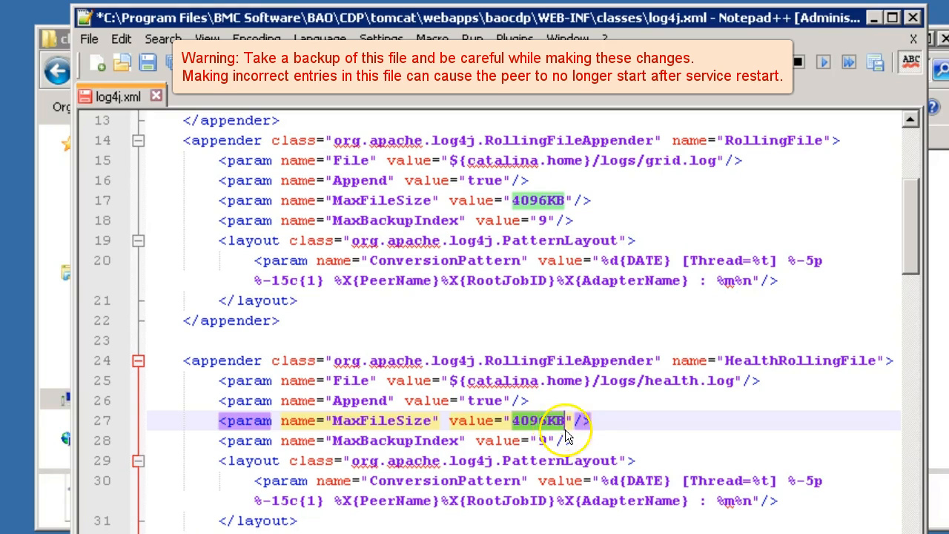
click(580, 441)
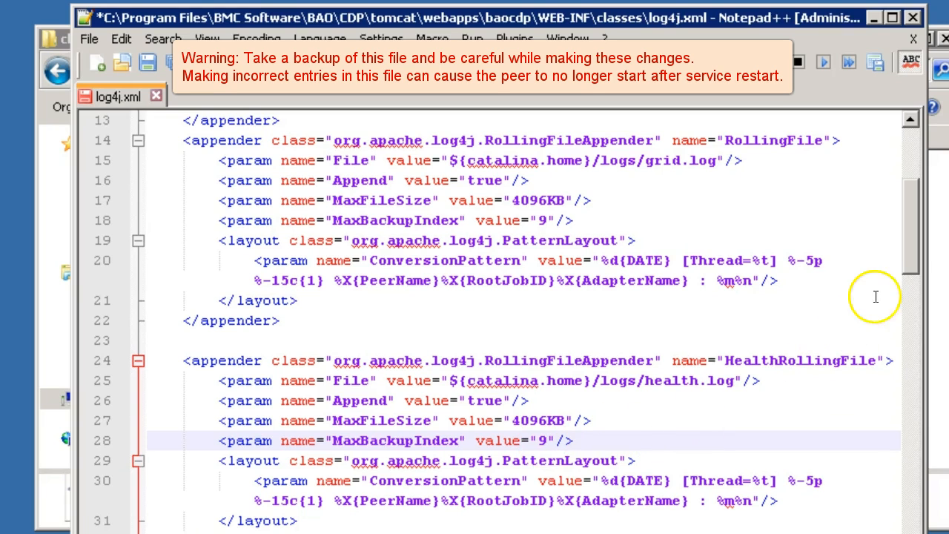
drag(911, 249, 910, 286)
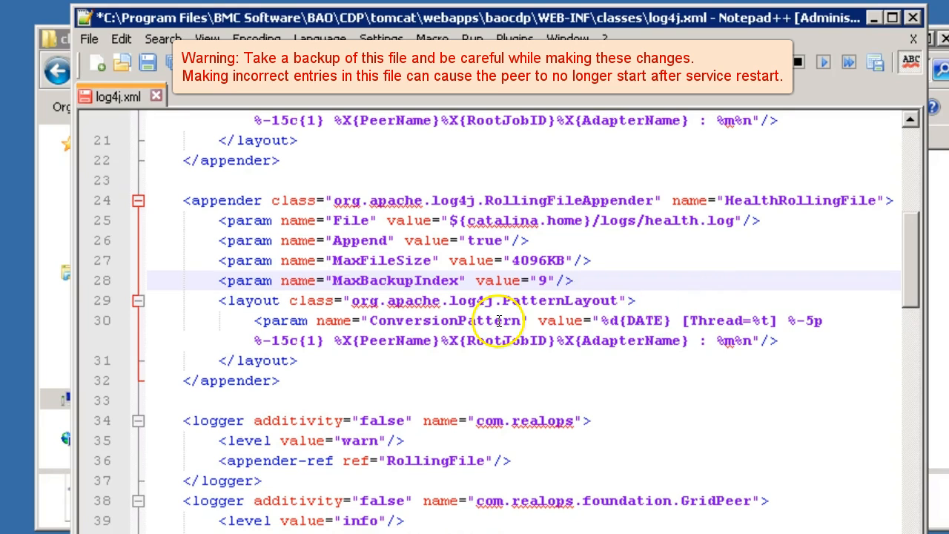
click(602, 320)
drag(614, 321, 743, 338)
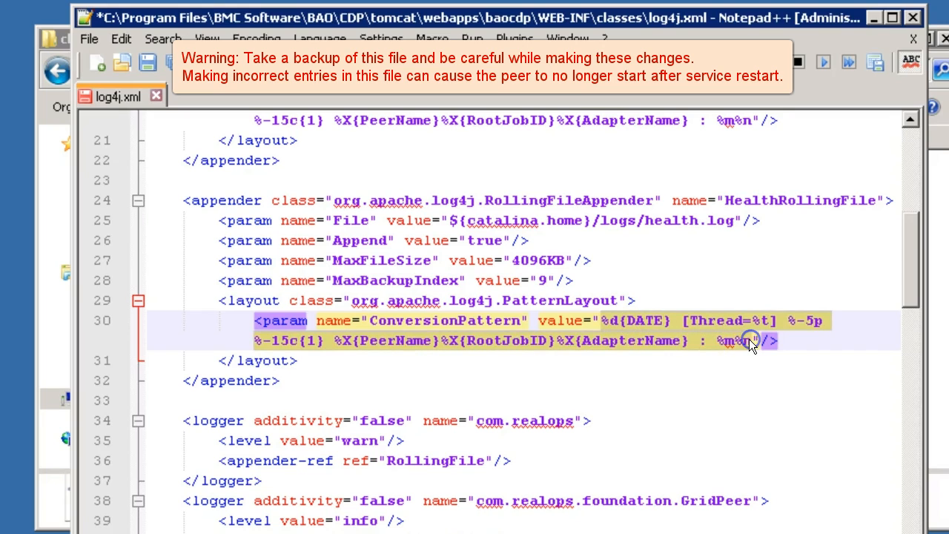
key(Delete)
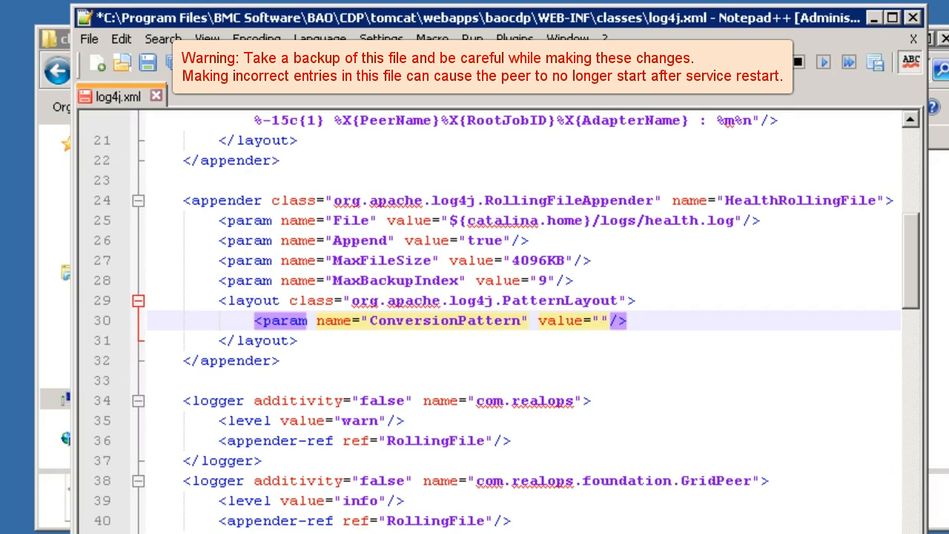
click(601, 320)
text(%d{DATE} %-5p %-15c{1} [Thread: %t] : %m%n)
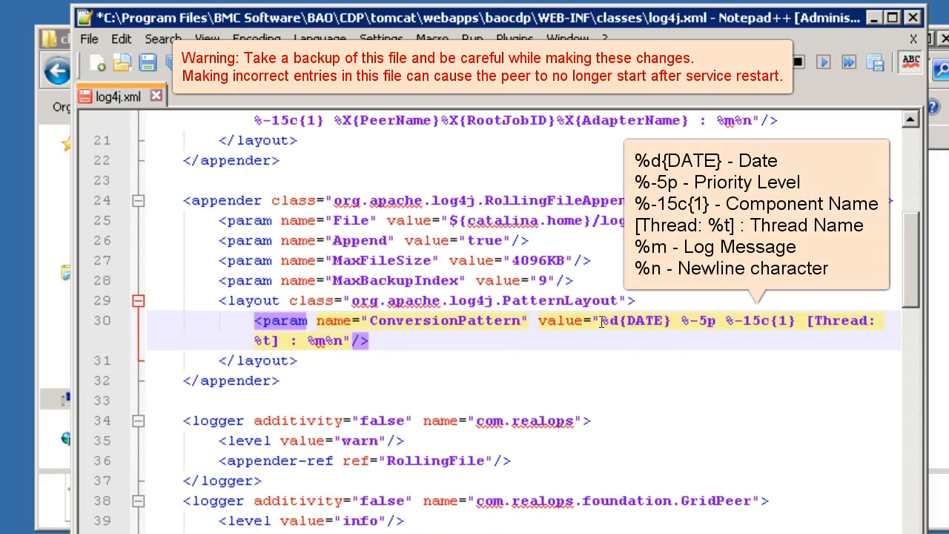
- Duplicate the appender-ref line inside the com.realops.foundation.health.HealthComponent logger
drag(912, 259, 909, 322)
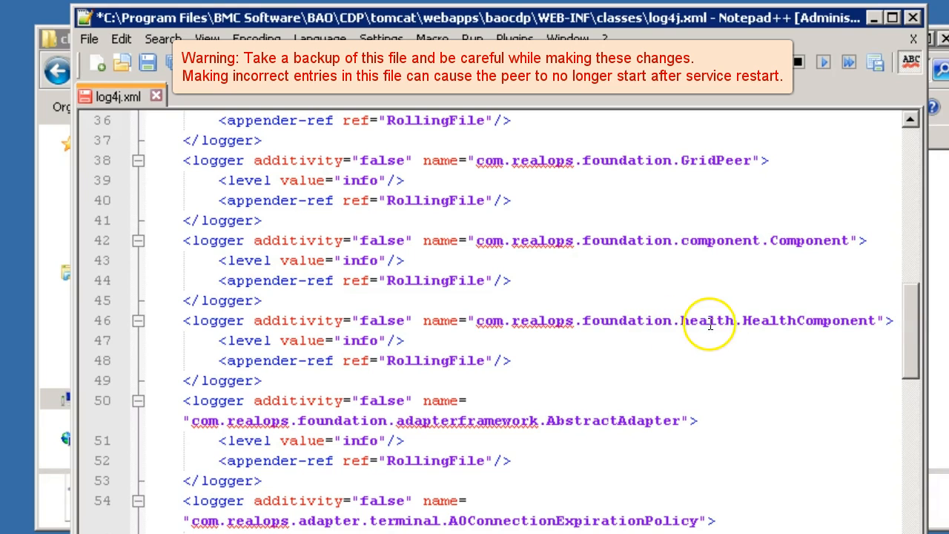
click(507, 360)
drag(507, 360, 221, 359)
key(ctrl+c)
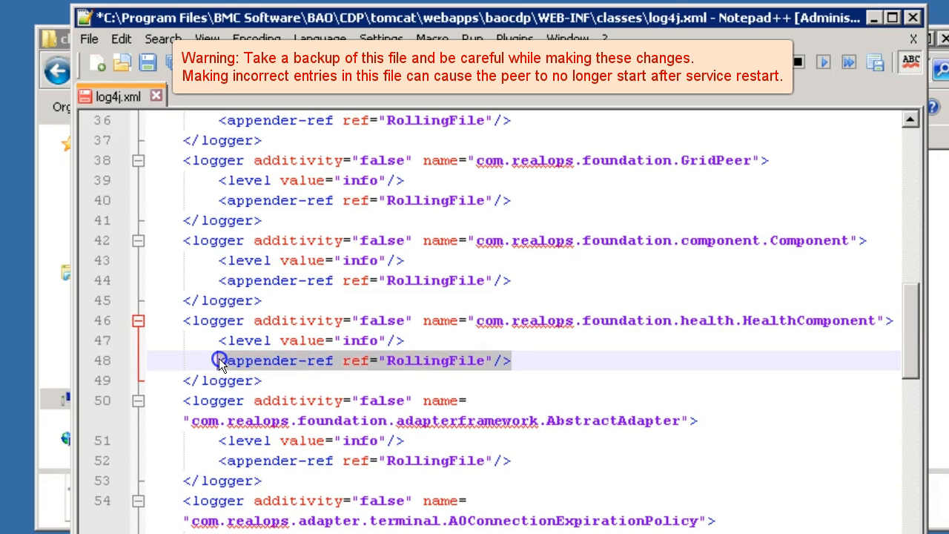
click(530, 360)
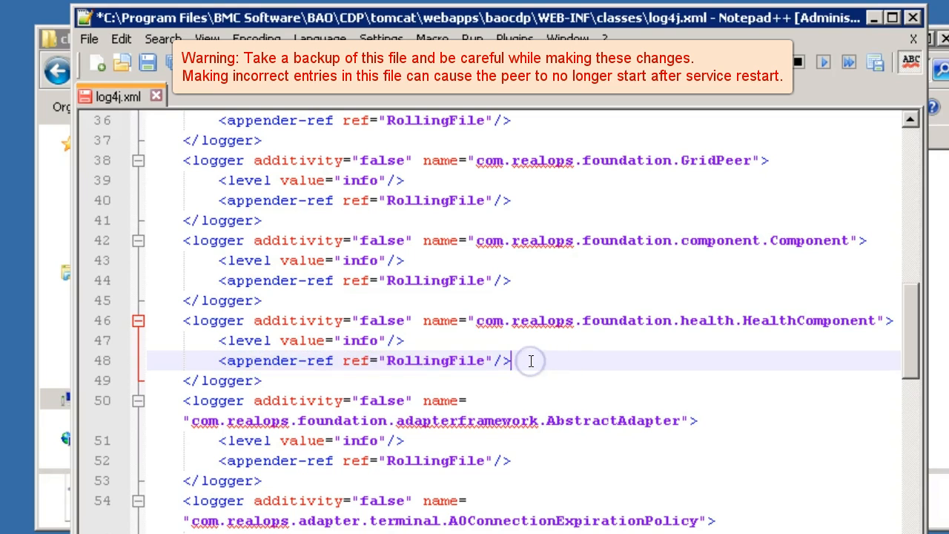
key(Return)
key(ctrl+v)
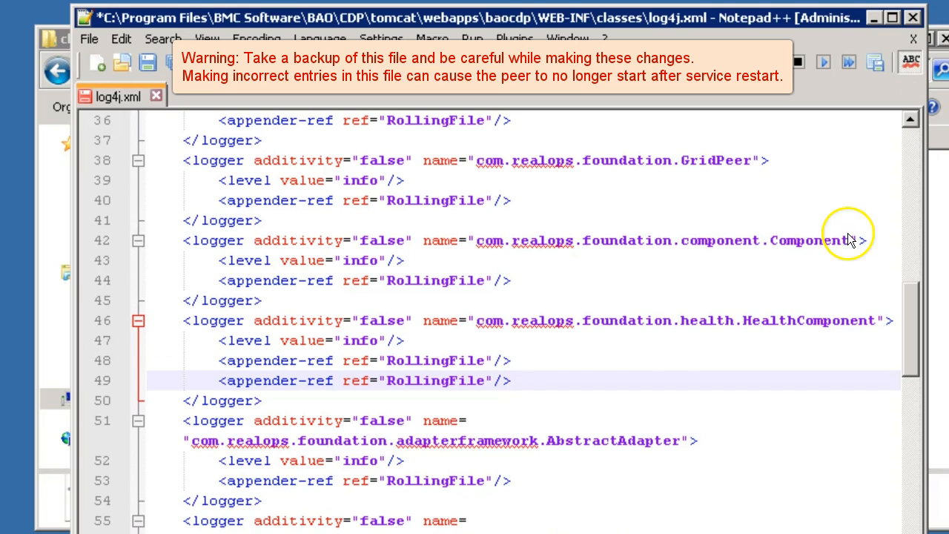
- Set the new appender-ref in the HealthComponent logger to reference HealthRollingFile
double_click(422, 383)
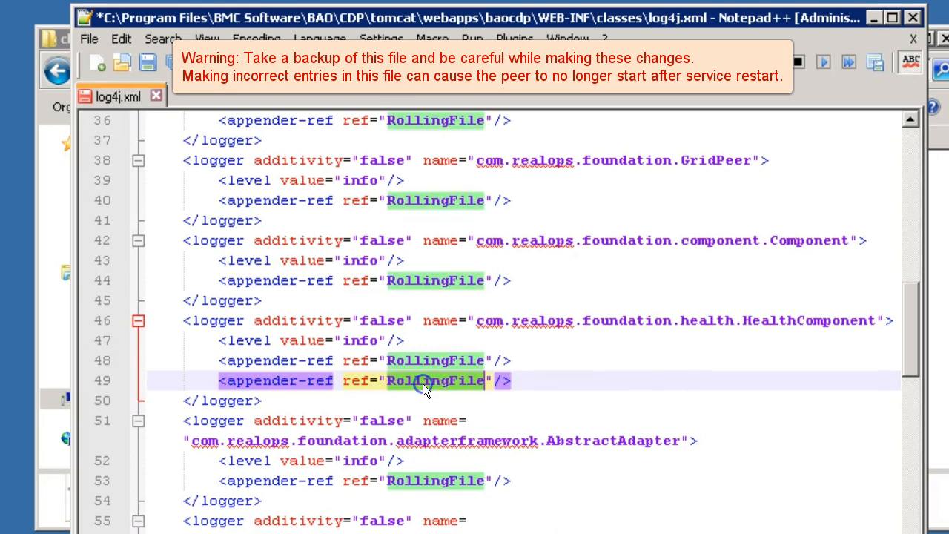
text(HealthRollingFile)
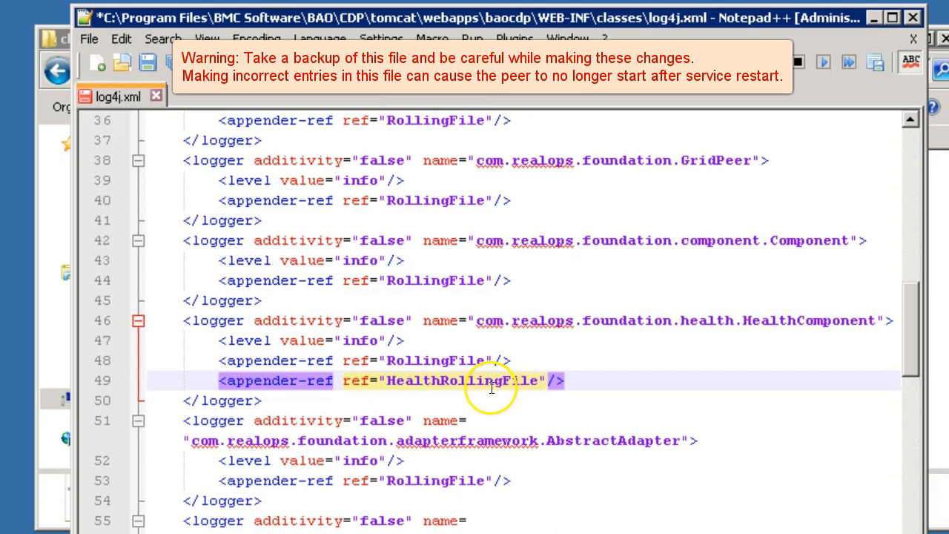
click(403, 360)
click(480, 361)
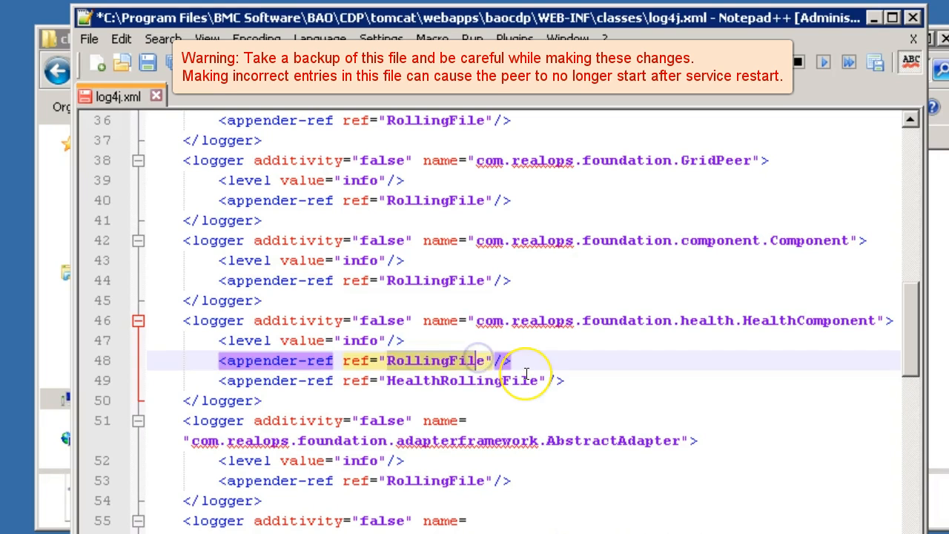
- Review the RollingFile appender definition and the HealthComponent logger's appender references
scroll(525, 373, up, 7)
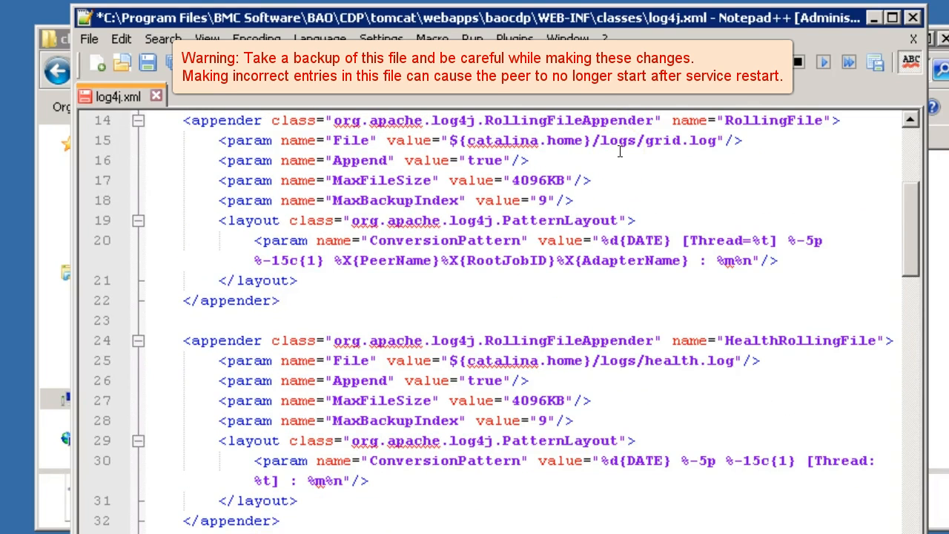
click(672, 143)
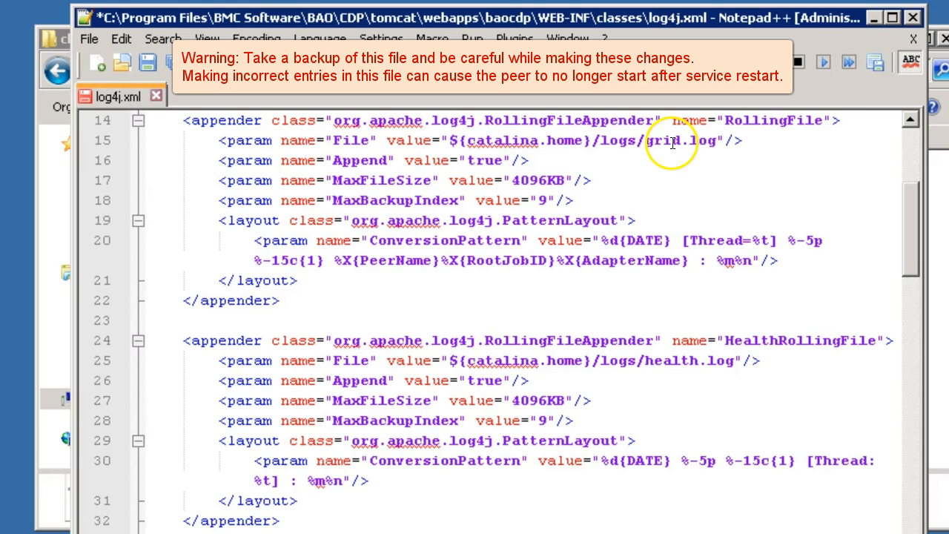
drag(918, 208, 912, 292)
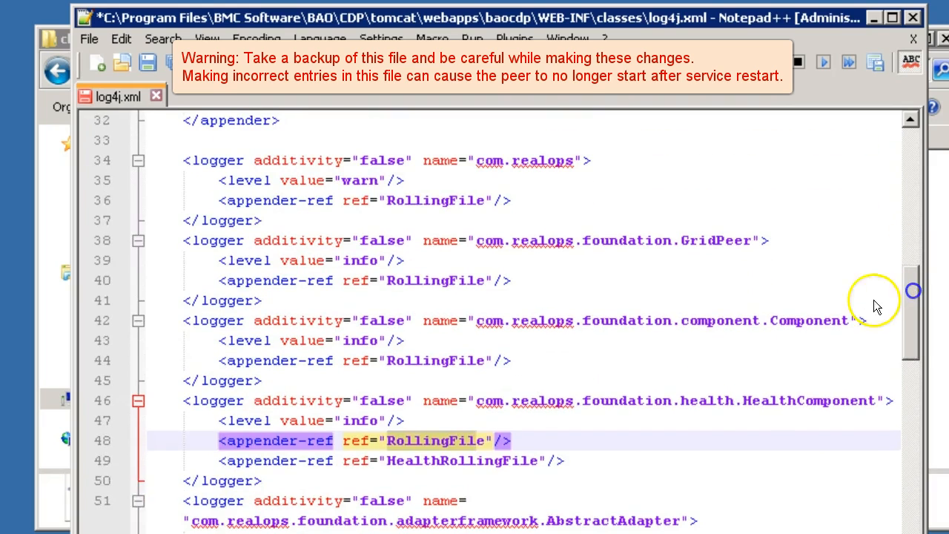
double_click(492, 460)
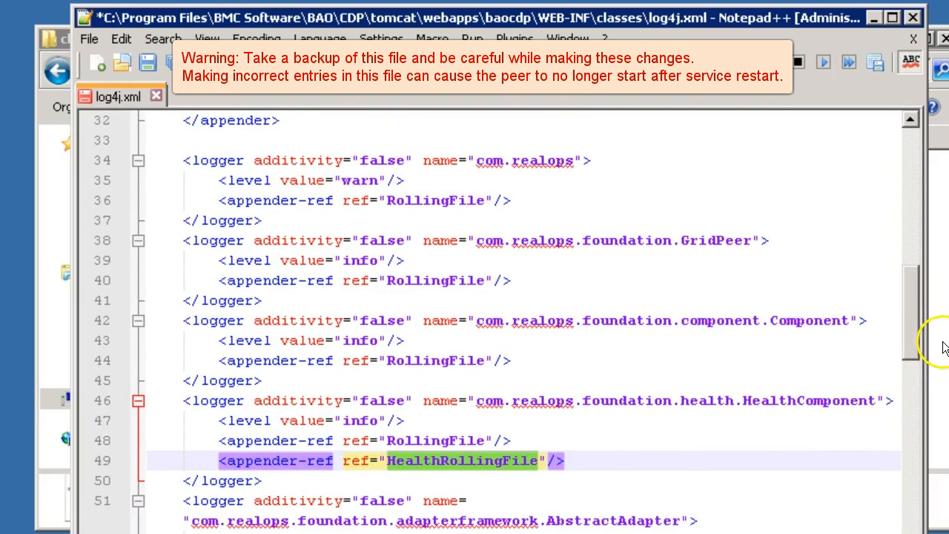
- Save the edited log4j.xml and close the editor
drag(904, 329, 907, 292)
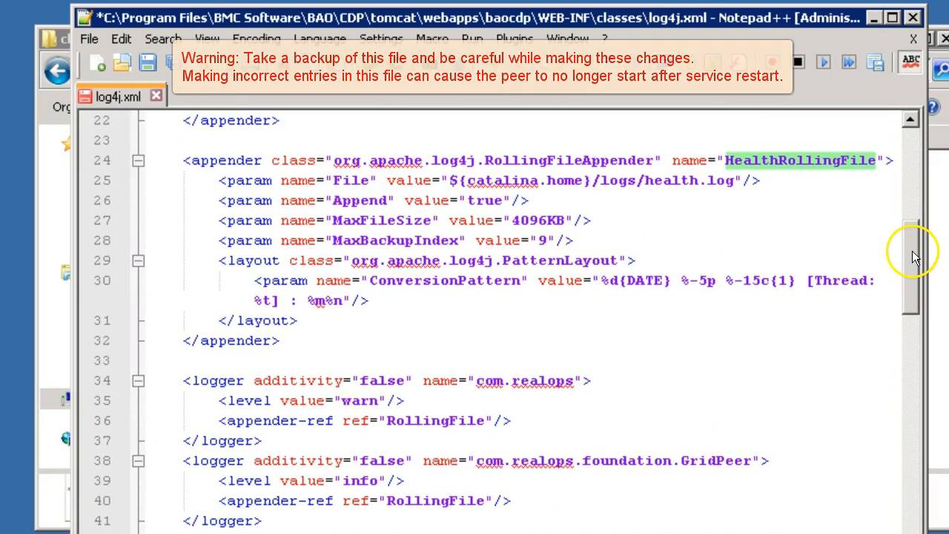
drag(914, 255, 913, 276)
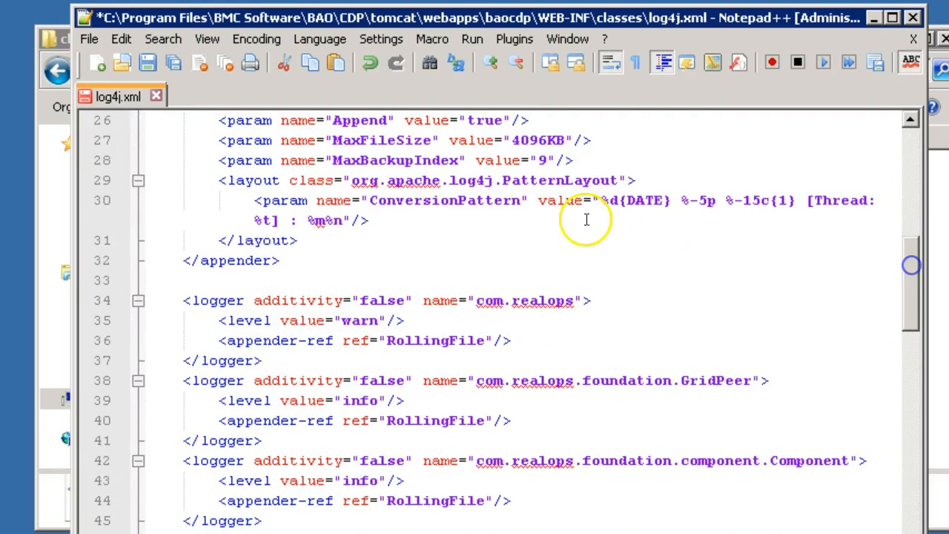
click(148, 63)
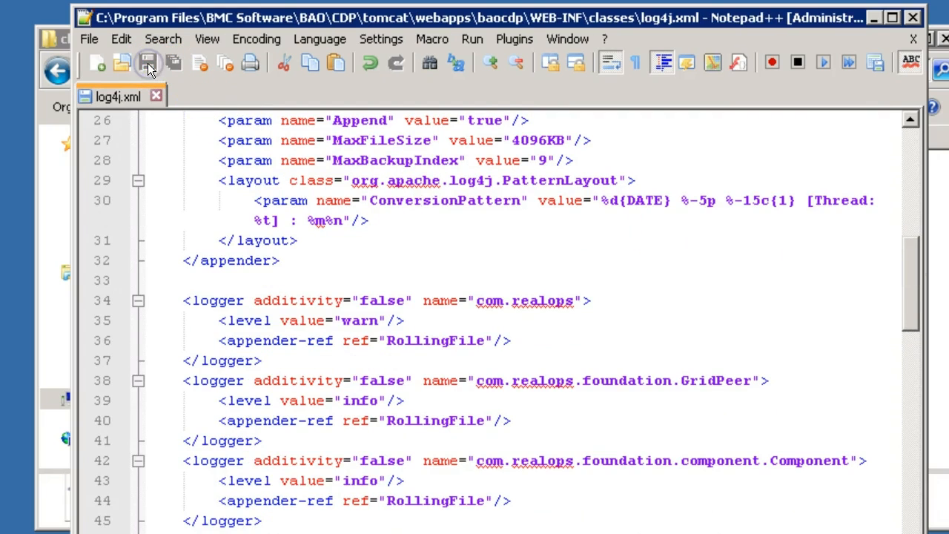
click(912, 19)
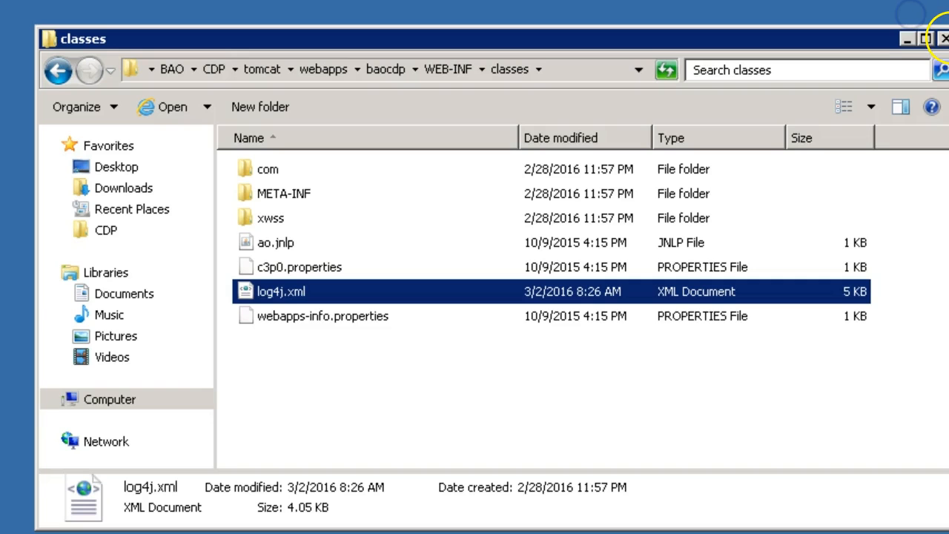
- Restart the BMC Atrium Orchestrator Configuration Distribution Peer service and check its status
click(944, 38)
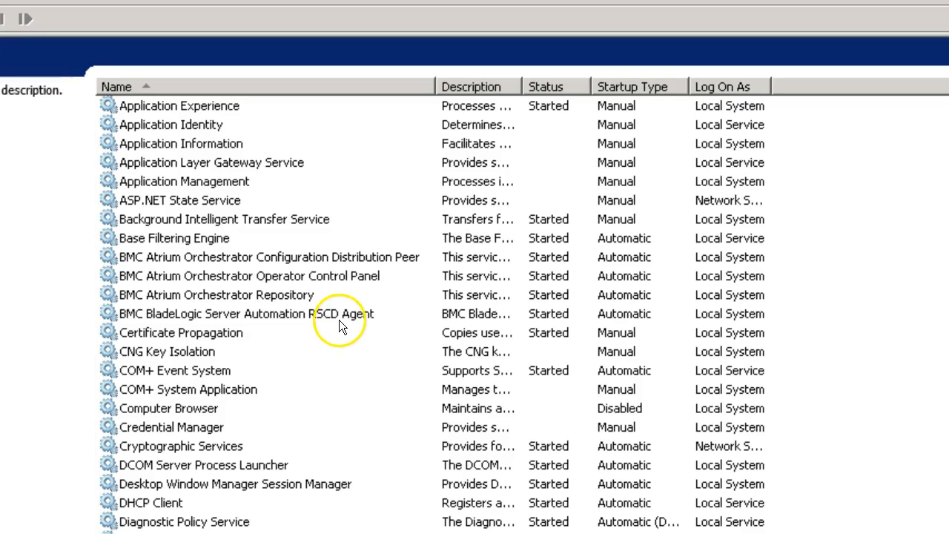
click(327, 256)
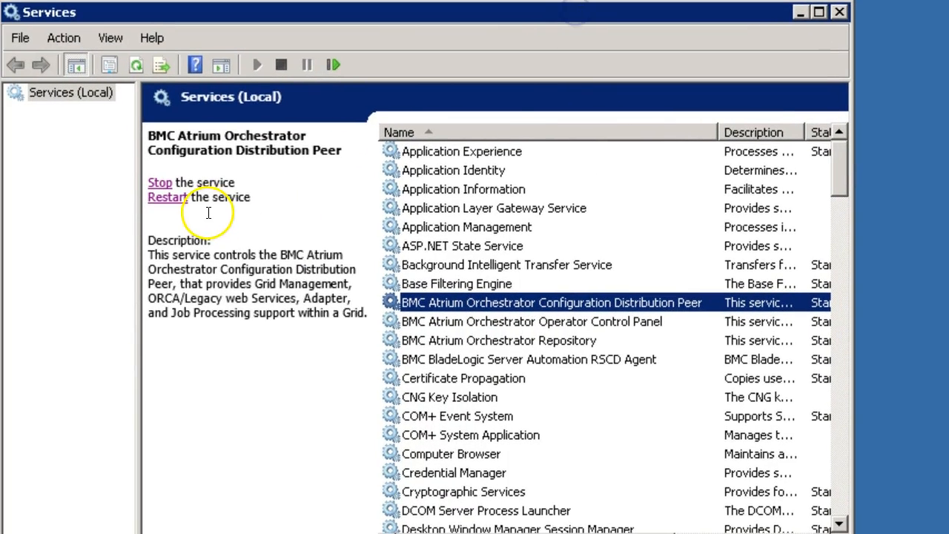
click(172, 197)
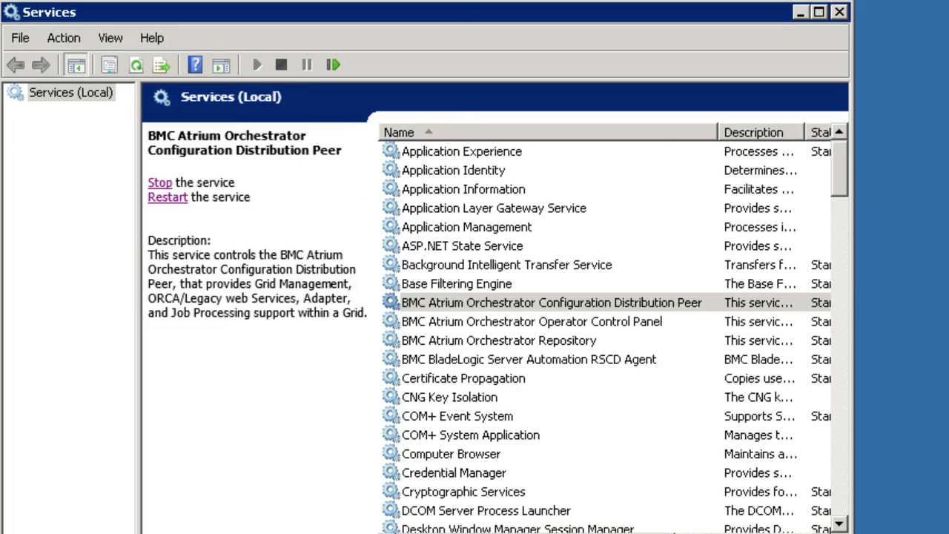
drag(418, 533, 480, 533)
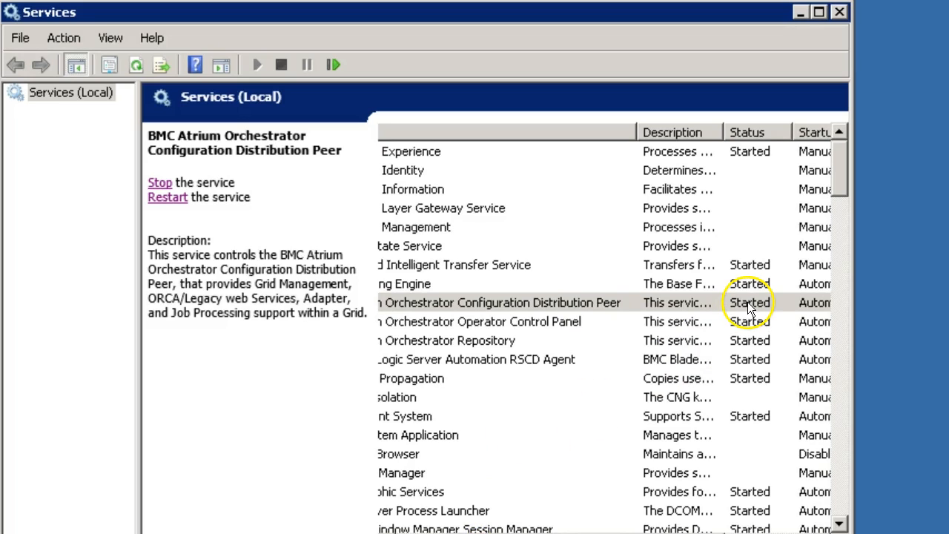
drag(454, 533, 413, 533)
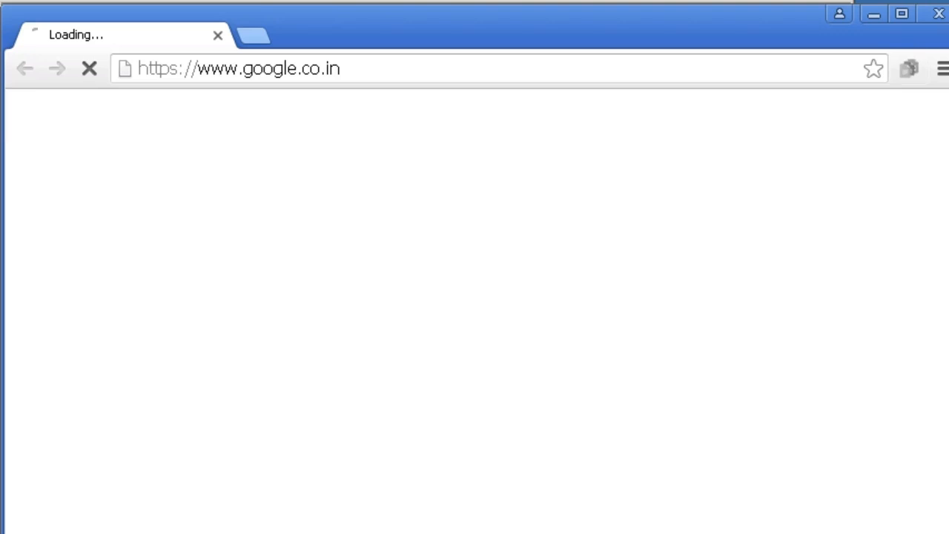
- Open the copied Atrium SSO login URL in the browser
click(360, 67)
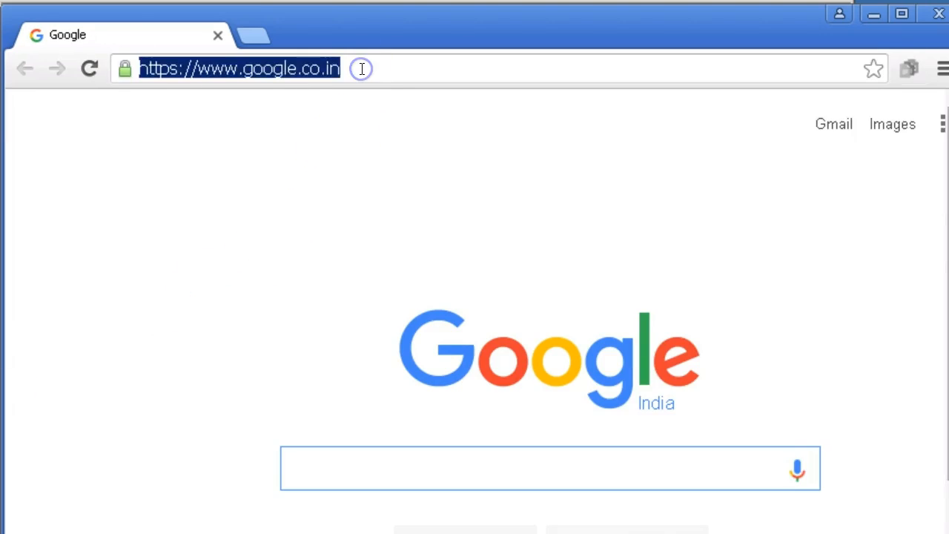
text(clm-pun-013649.bmc.com:18080/baocdp)
key(Return)
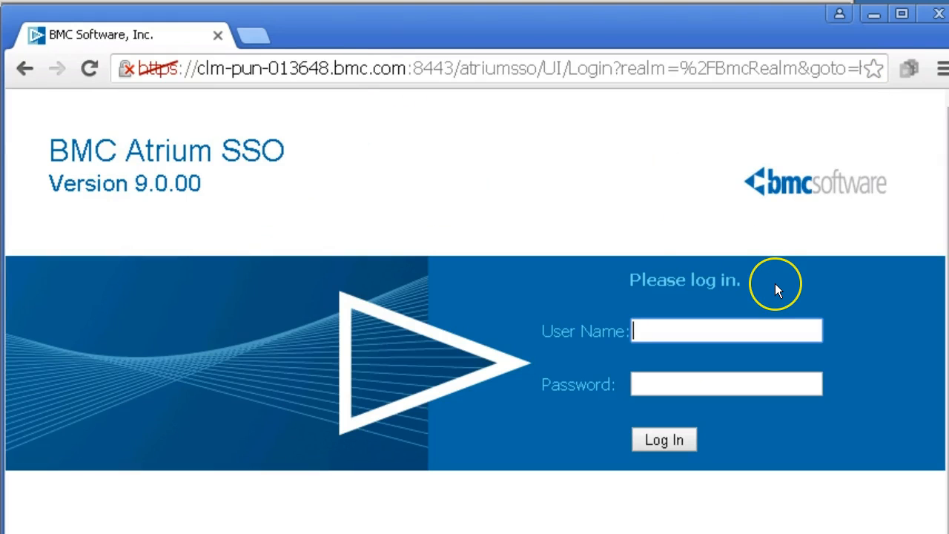
- Log in to Grid Manager with the administrator user name and account password
text(aoadmin)
key(Tab)
text(admin123)
key(Return)
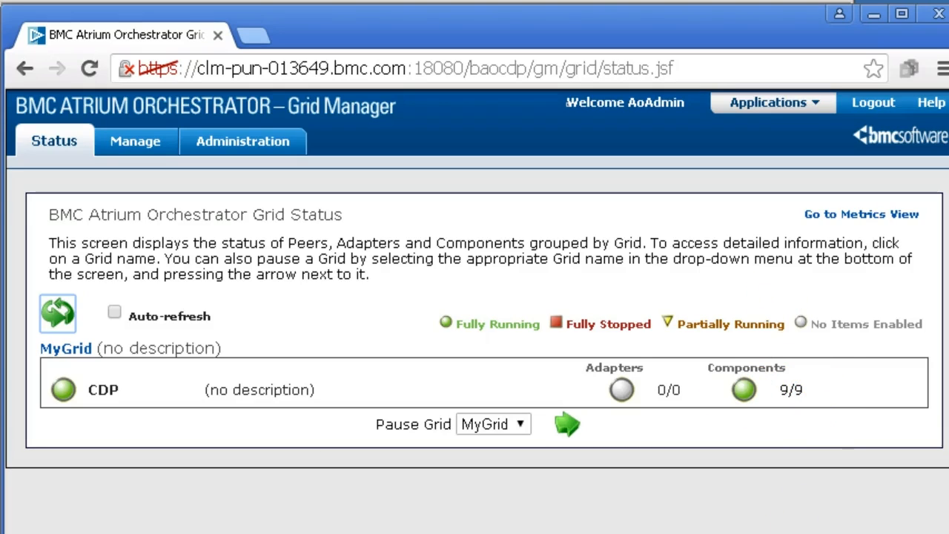
- Browse to the CDP tomcat logs folder in a file window
key(super+e)
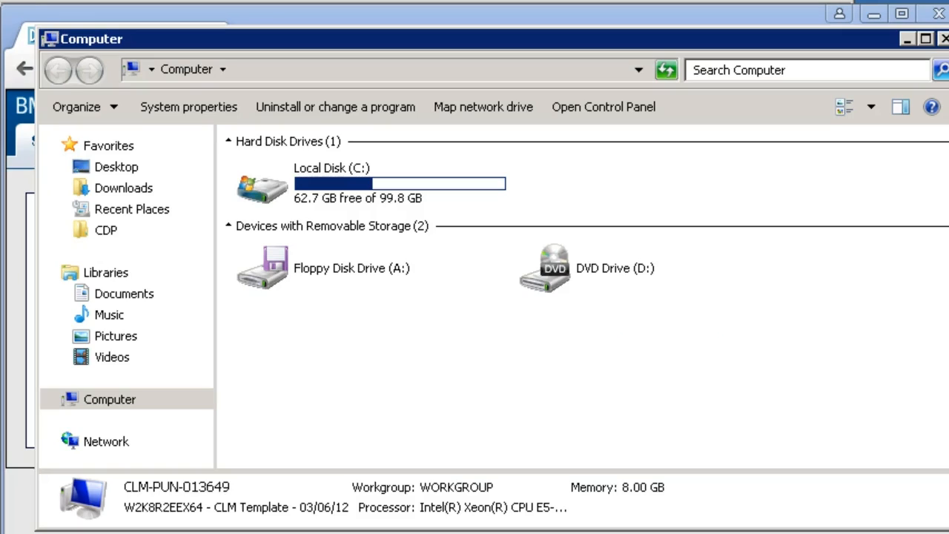
click(110, 232)
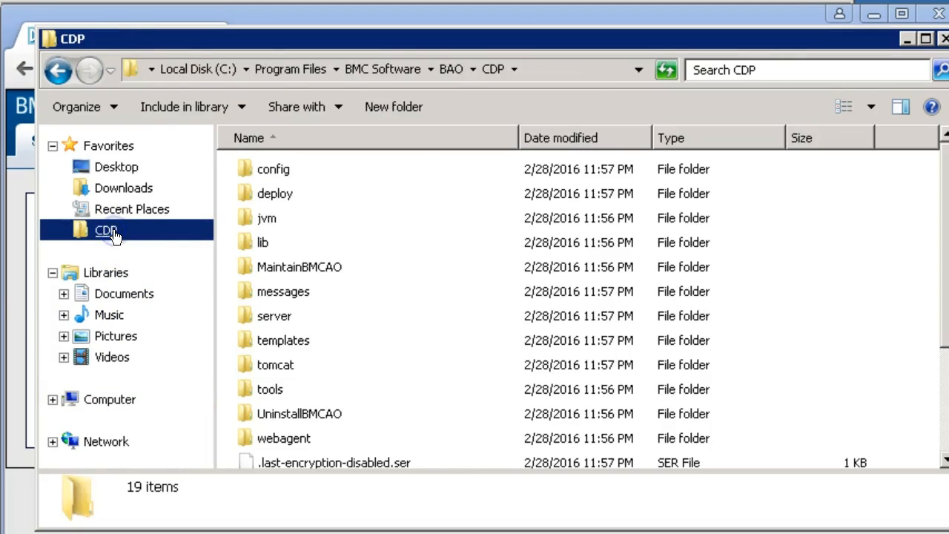
double_click(291, 371)
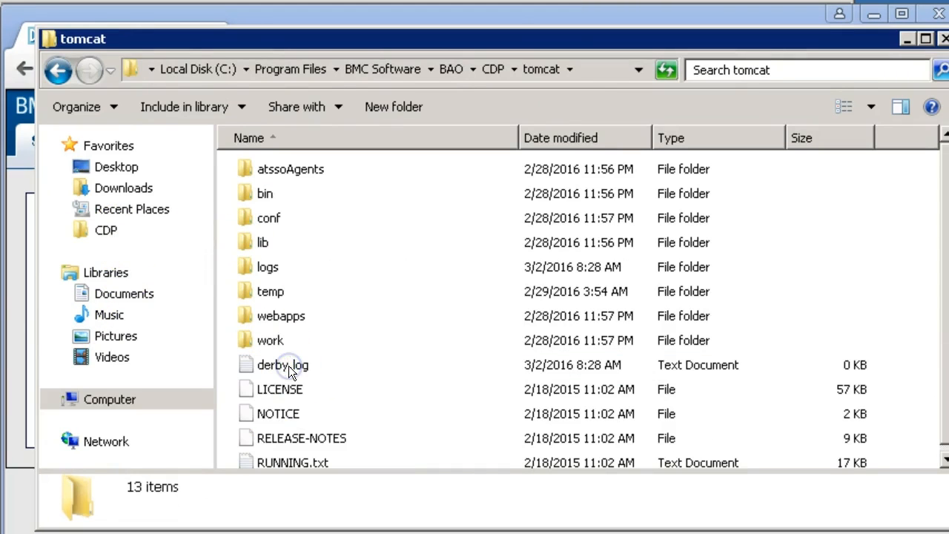
double_click(273, 265)
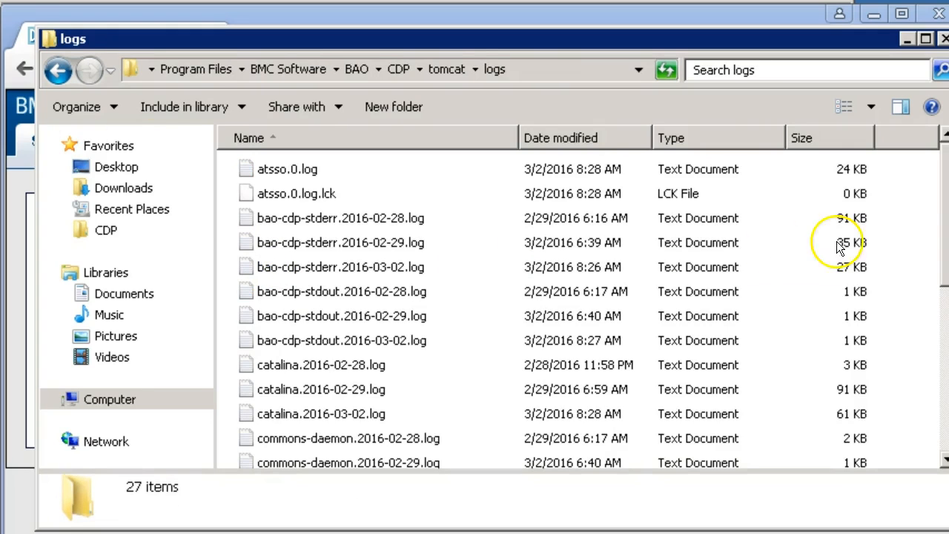
- Open health.log in Notepad++, turn off word wrap and scroll through its entries
scroll(943, 226, down, 1)
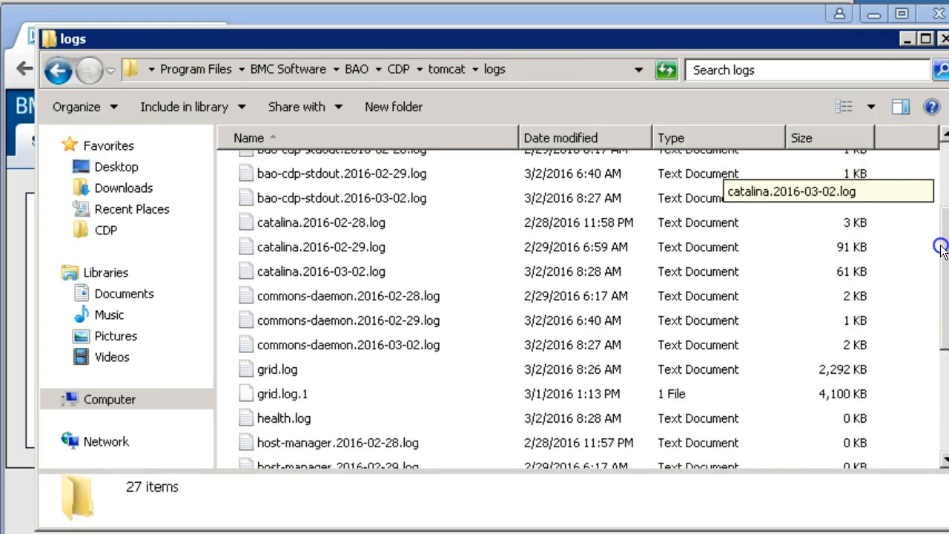
click(284, 402)
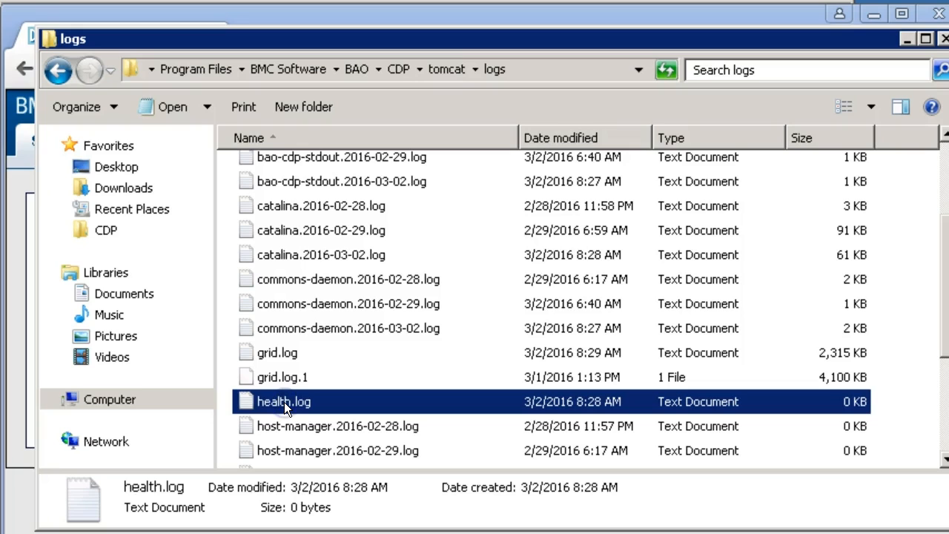
right_click(284, 402)
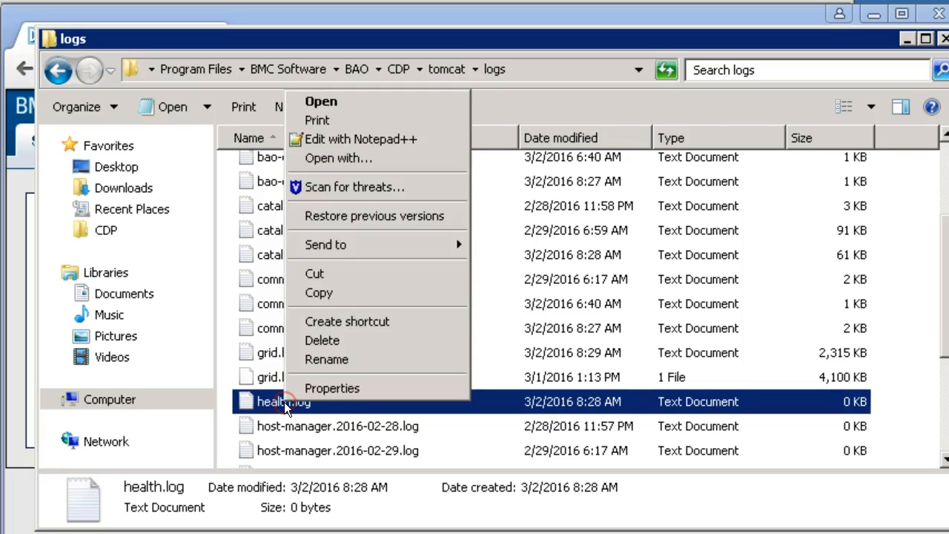
click(395, 141)
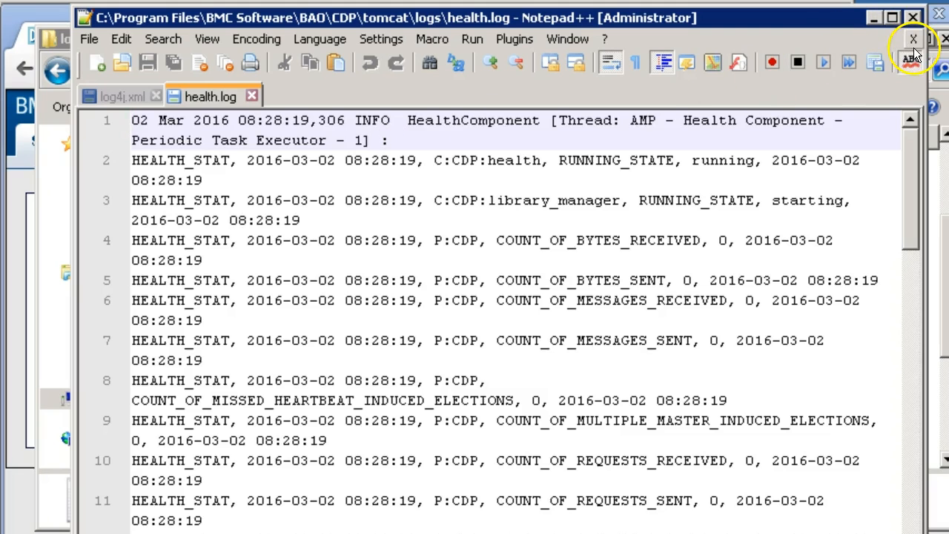
click(610, 64)
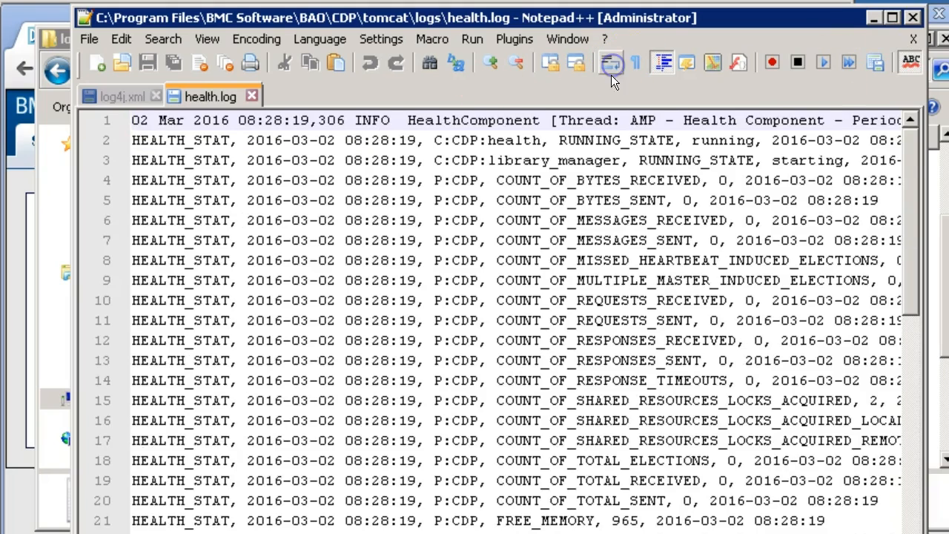
drag(911, 166, 915, 402)
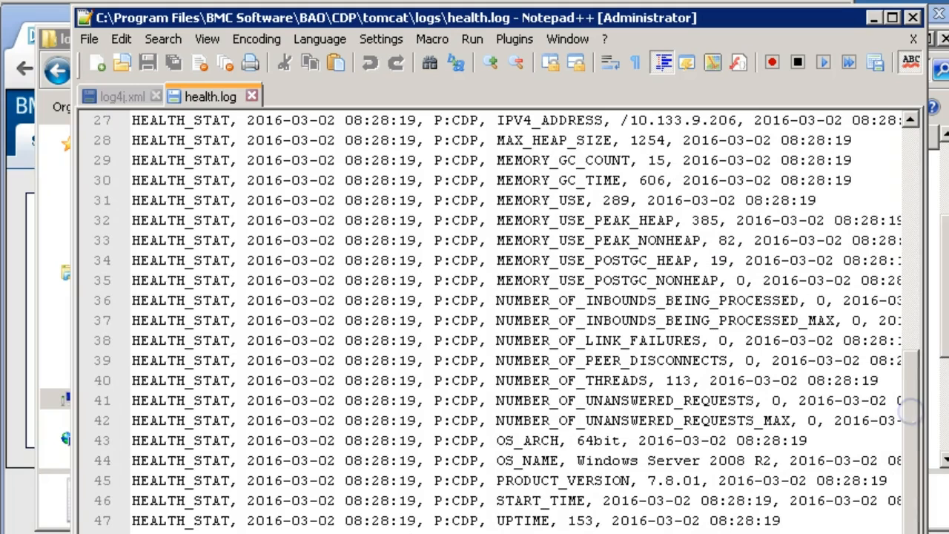